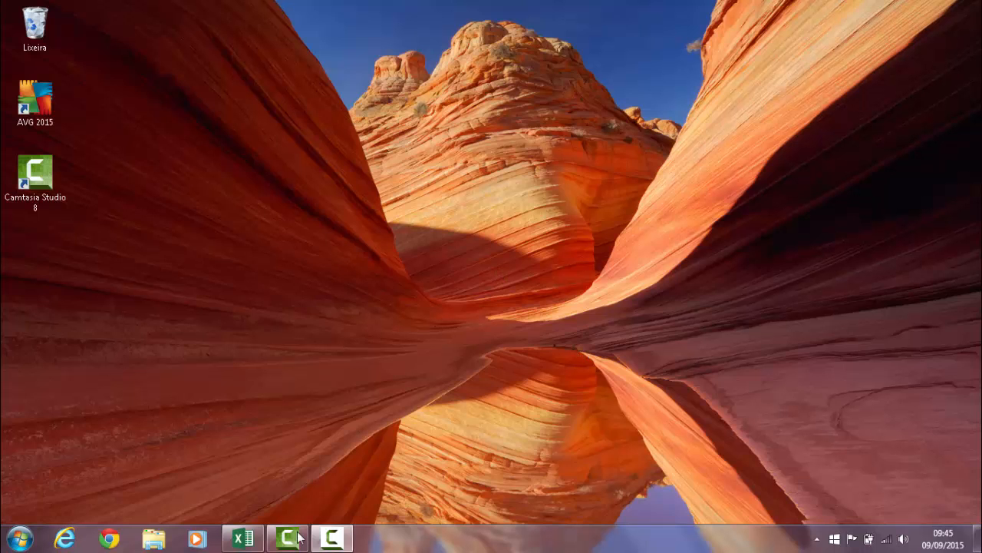
# Switch to the open Excel workbook with the grades table and set the sheet zoom to 140%.
pyautogui.click(240, 540)
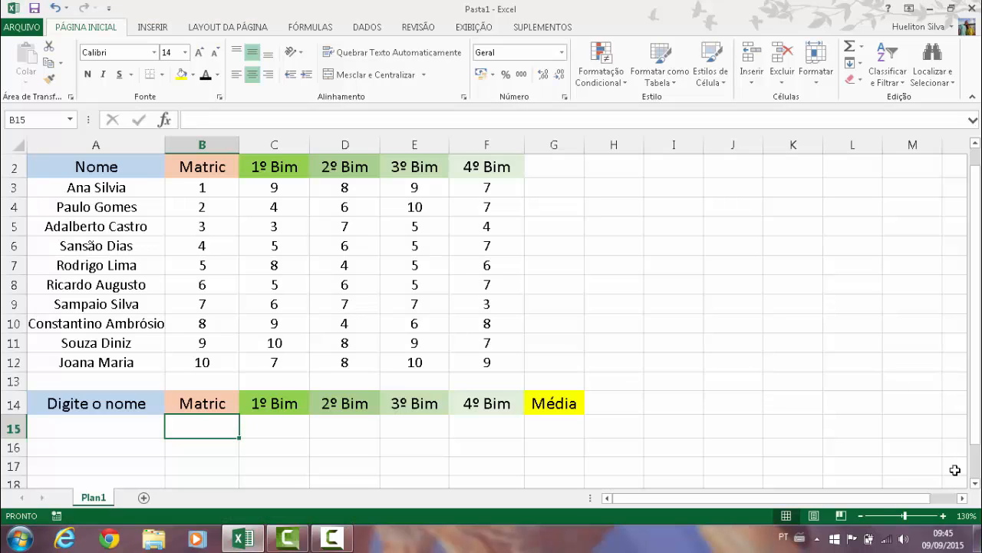
pyautogui.click(944, 516)
pyautogui.click(944, 516)
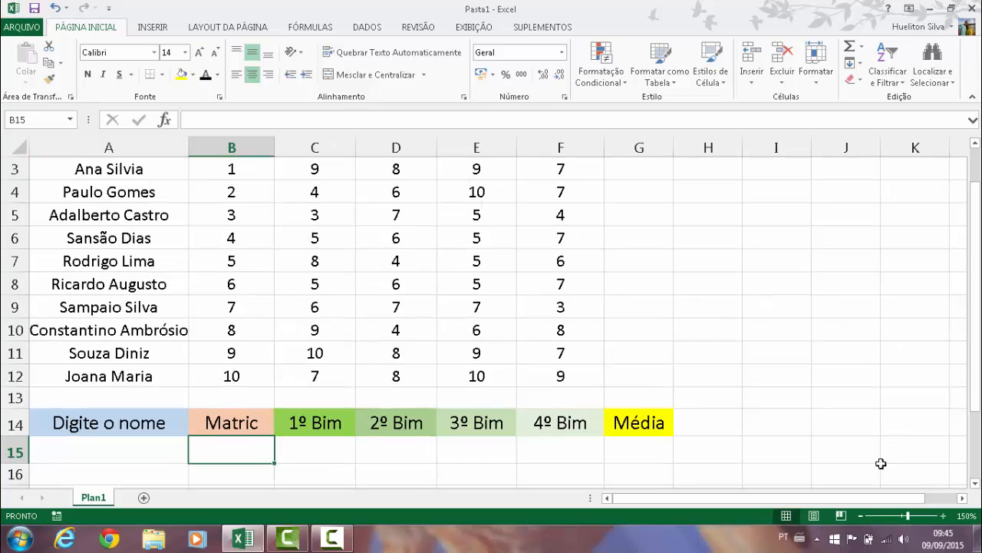
pyautogui.scroll(1, 787, 376)
pyautogui.scroll(-1, 787, 376)
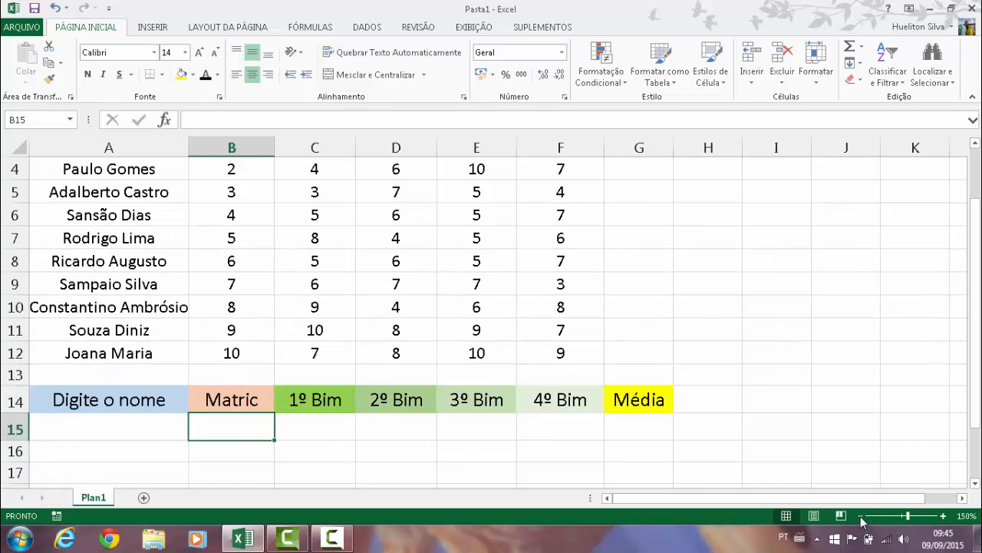
pyautogui.click(861, 515)
pyautogui.scroll(1, 768, 394)
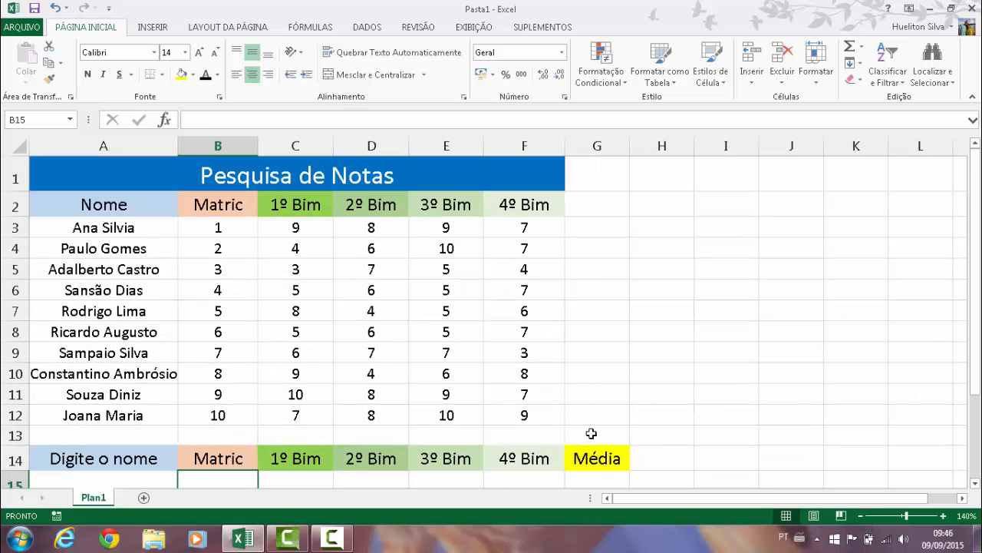
# Collapse the ribbon to give the worksheet more room.
pyautogui.rightClick(416, 32)
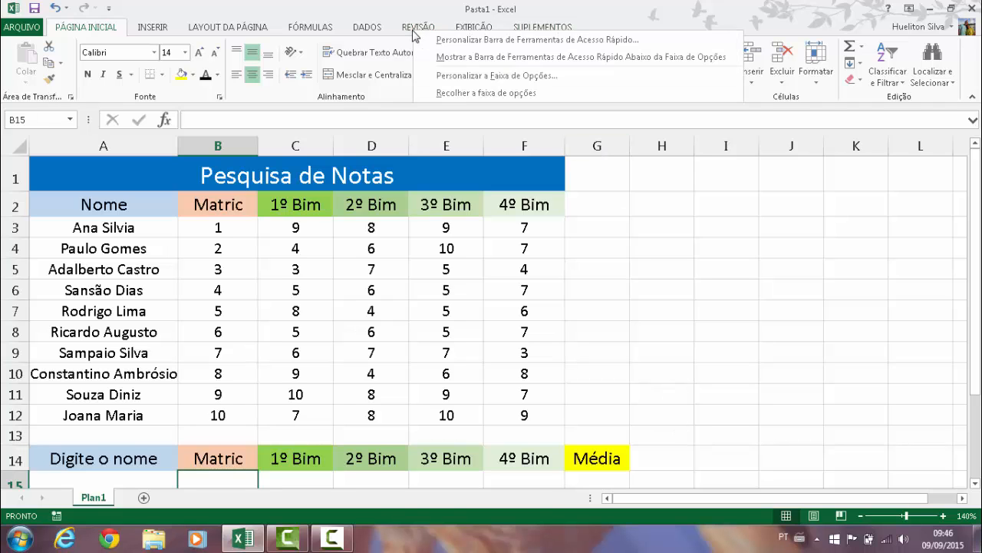
pyautogui.click(473, 93)
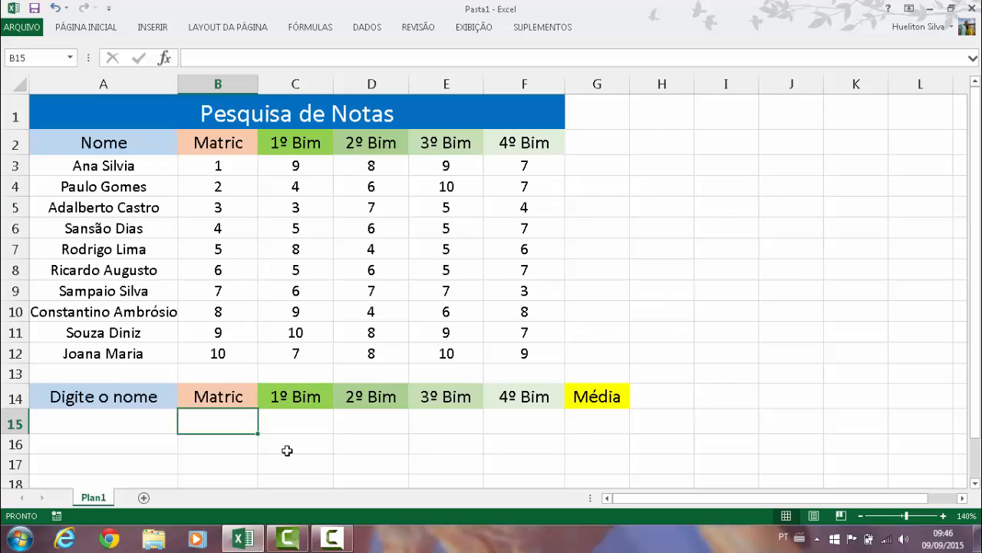
pyautogui.click(261, 449)
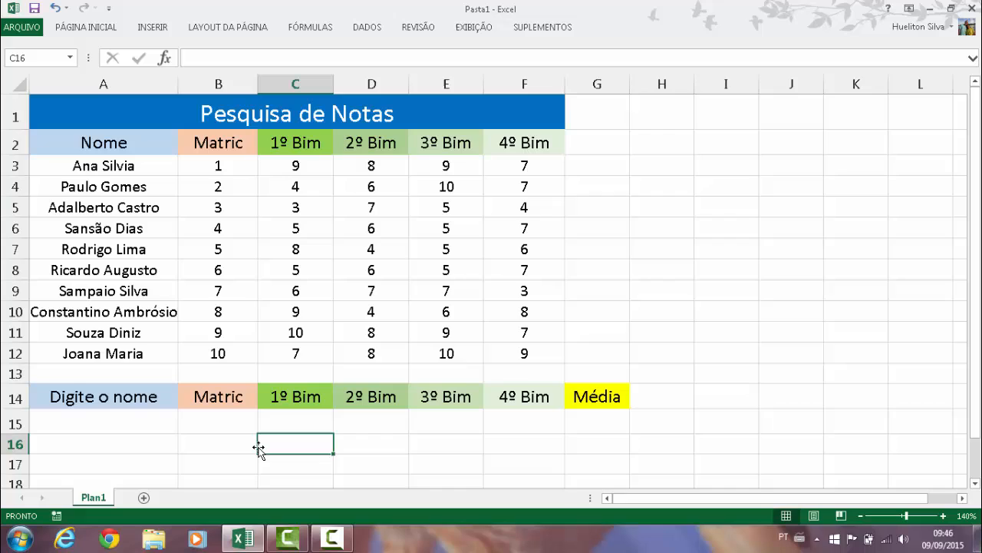
pyautogui.click(137, 414)
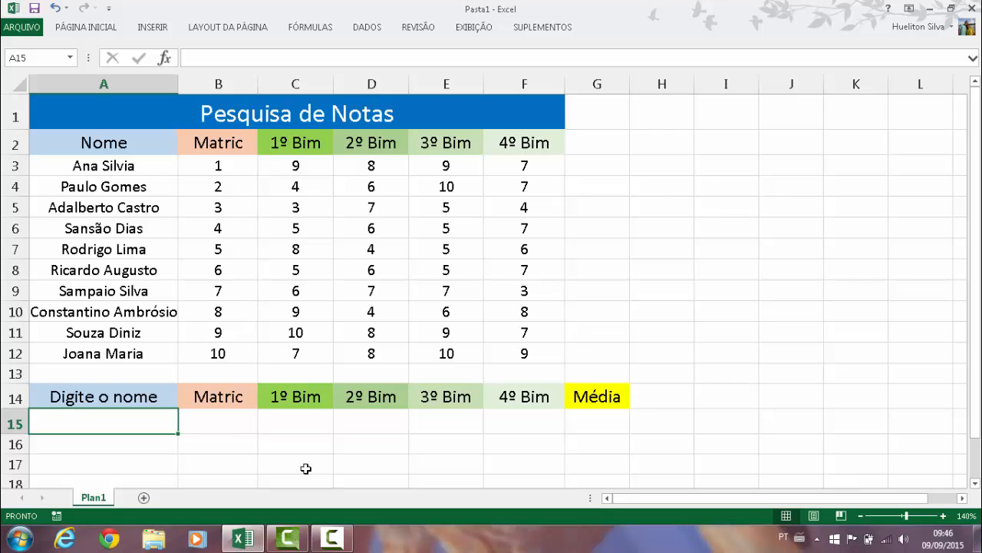
# Enter =procv(A15;A2:F12;2;falso) in B15 to look up the student's Matric.
pyautogui.click(227, 429)
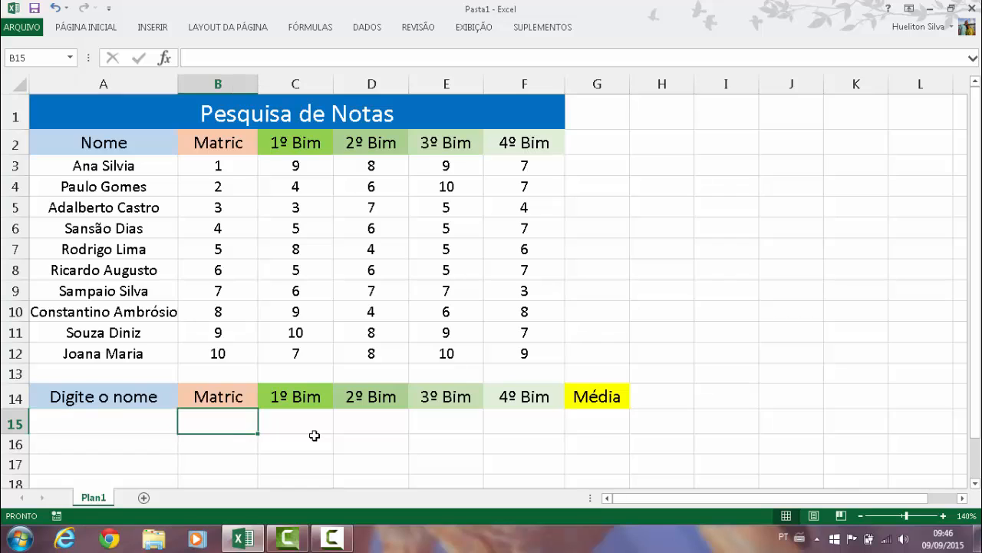
pyautogui.write('=')
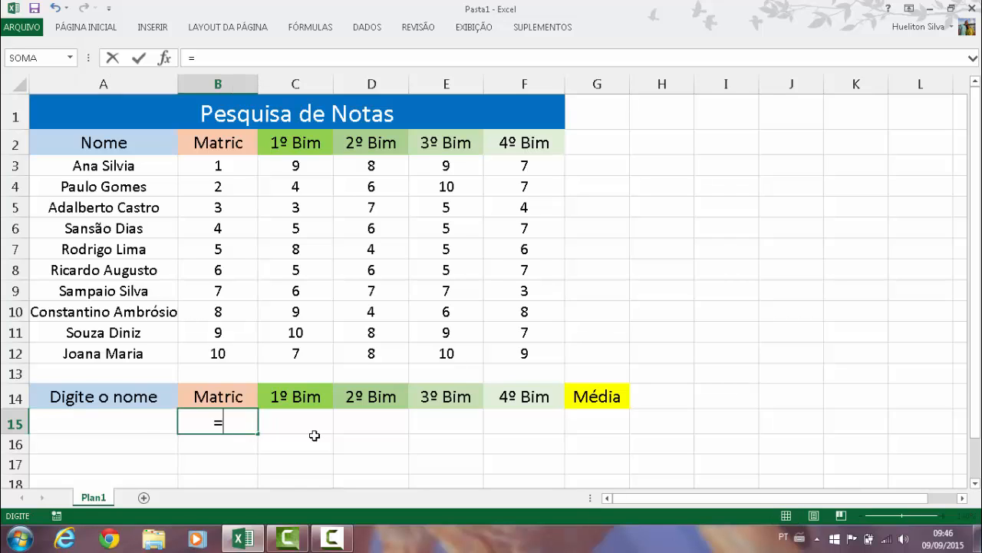
pyautogui.write('p')
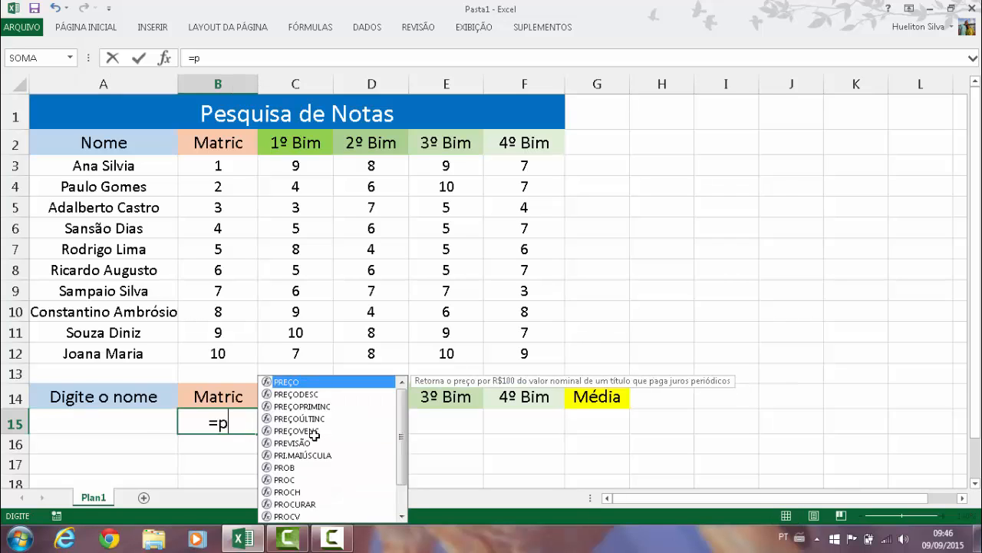
pyautogui.write('rocv(')
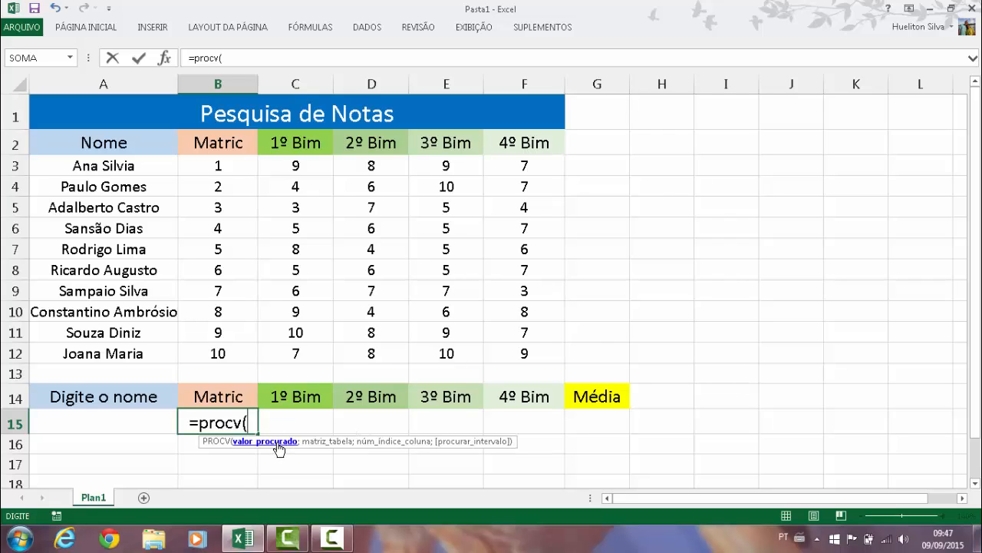
pyautogui.click(87, 416)
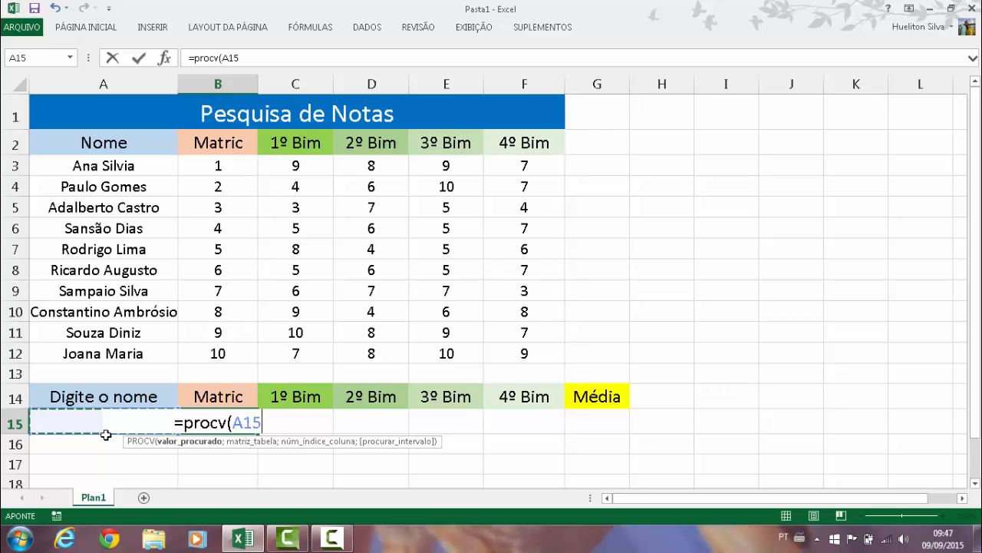
pyautogui.write(';')
pyautogui.moveTo(98, 149); pyautogui.dragTo(542, 362)
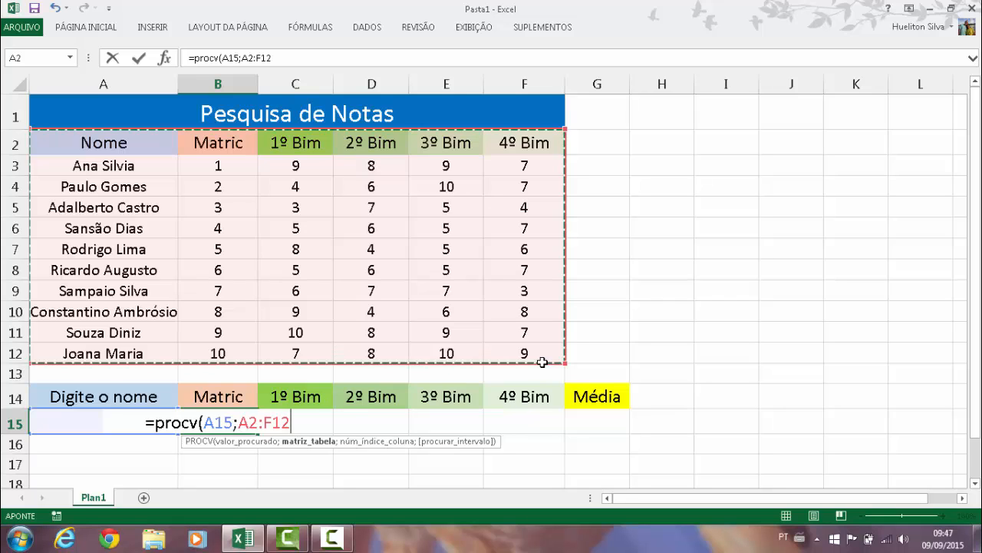
pyautogui.write(';')
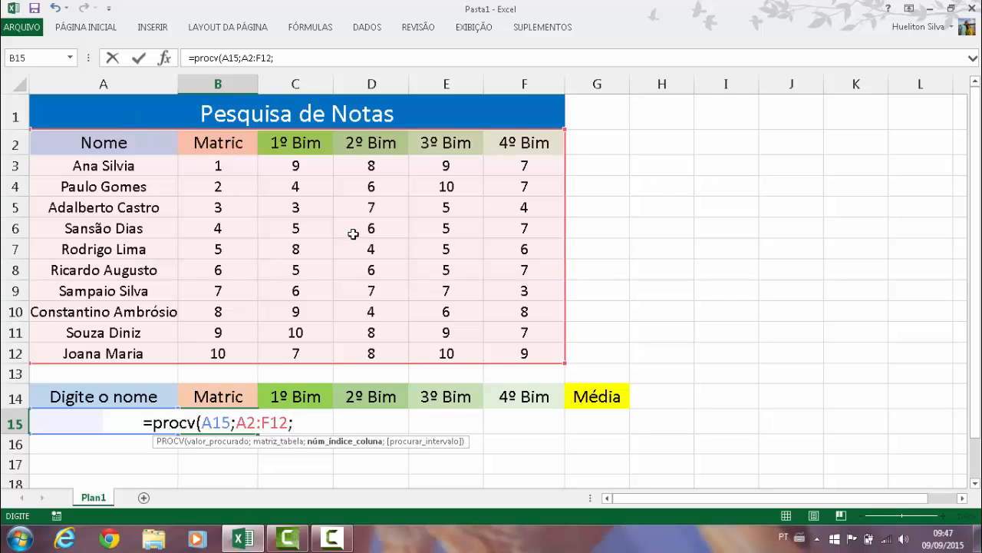
pyautogui.write('2;')
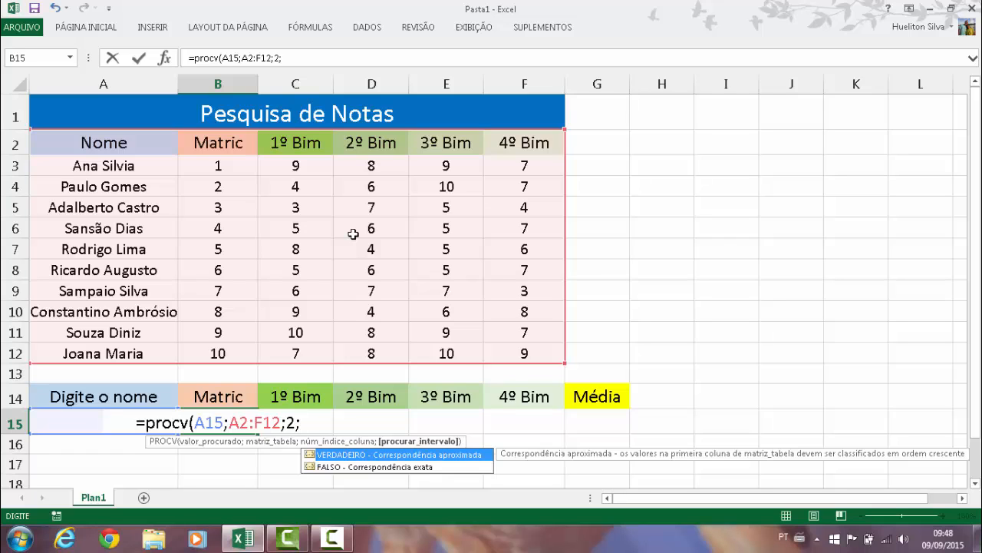
pyautogui.write('fal')
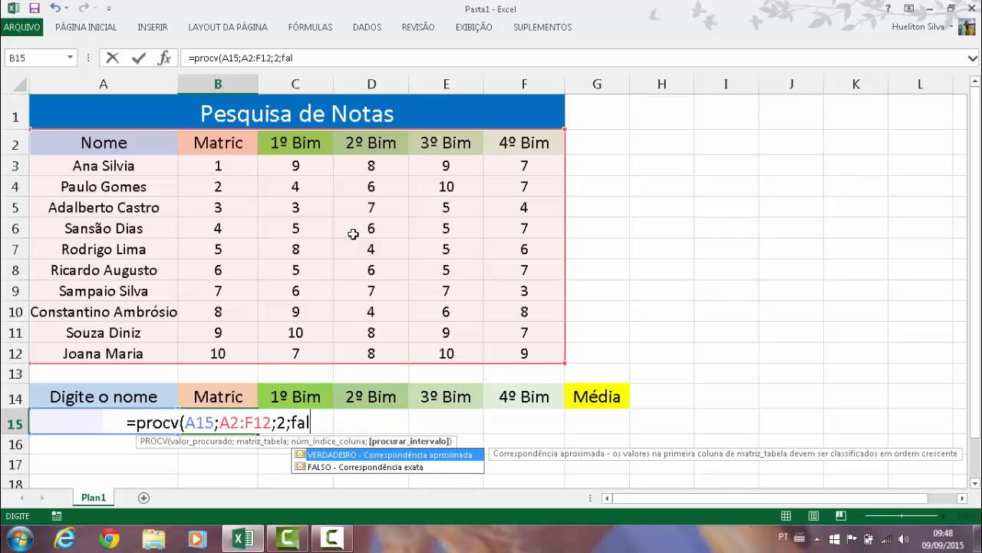
pyautogui.write('so)')
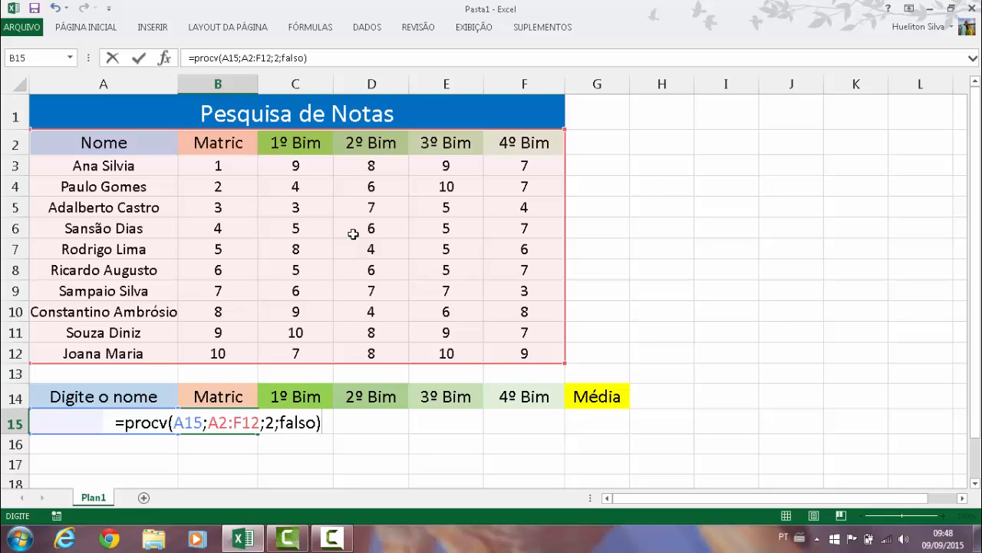
pyautogui.press('Return')
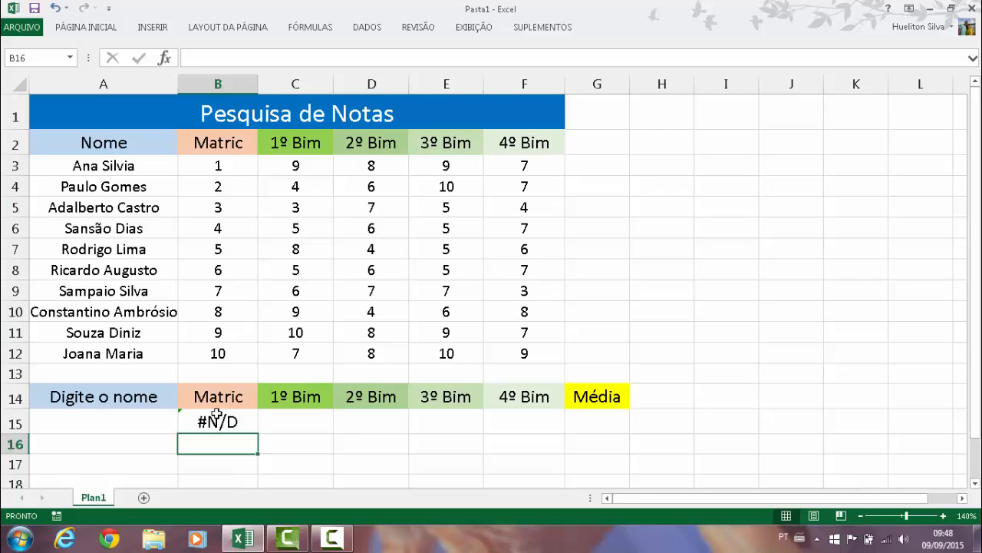
# Dismiss the Windows colour-scheme prompt and test the lookup by entering the full name of the student from row 9 in A15.
pyautogui.click(132, 436)
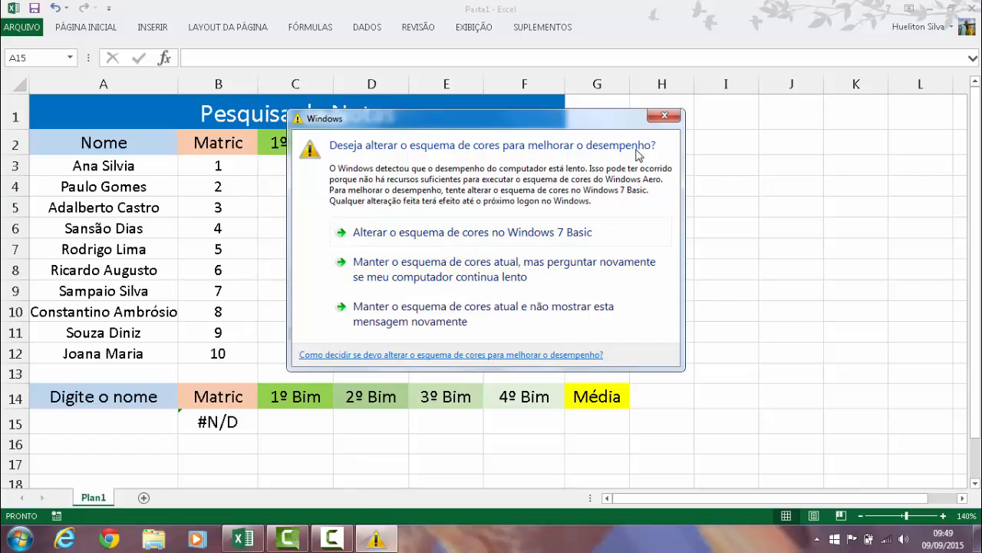
pyautogui.click(663, 116)
pyautogui.click(121, 431)
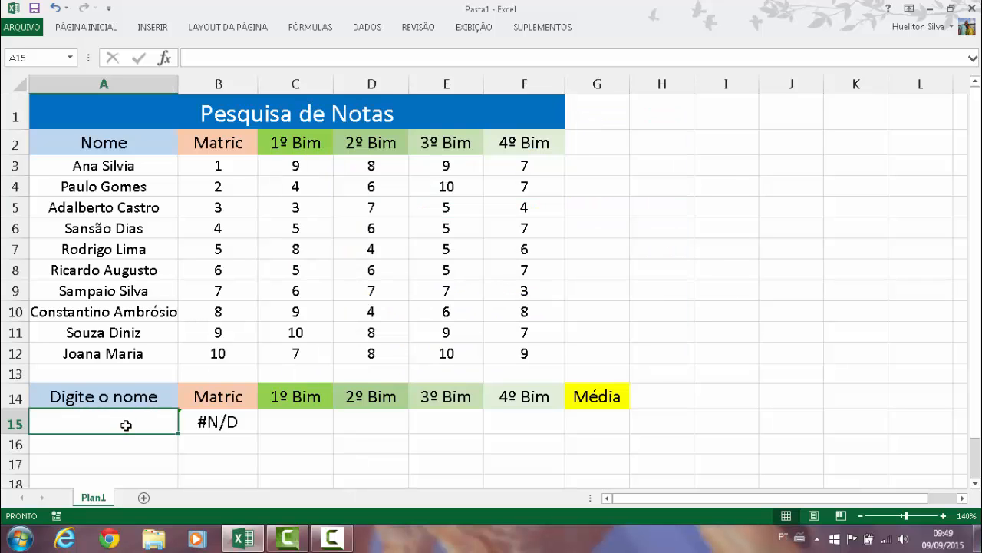
pyautogui.write('pai')
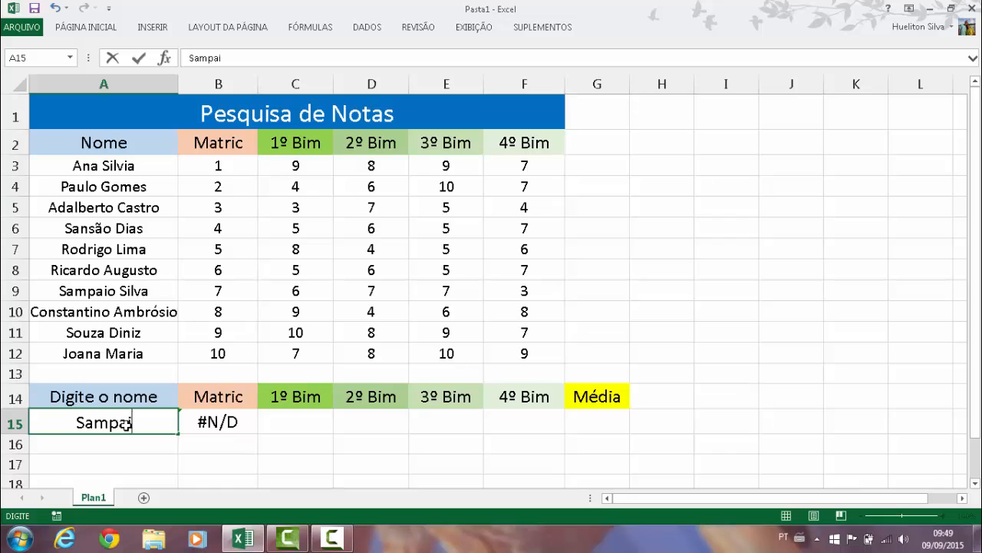
pyautogui.write('o Silva')
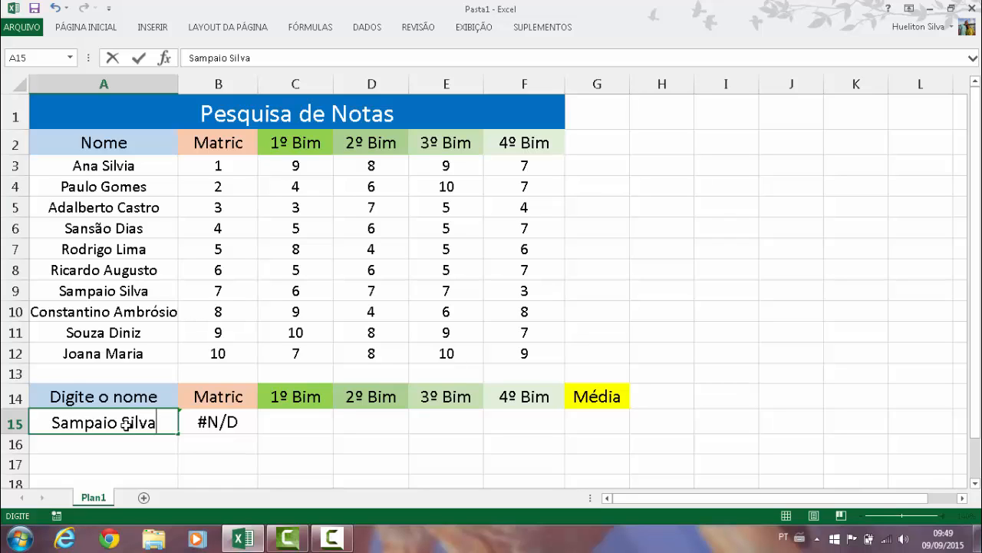
pyautogui.press('Return')
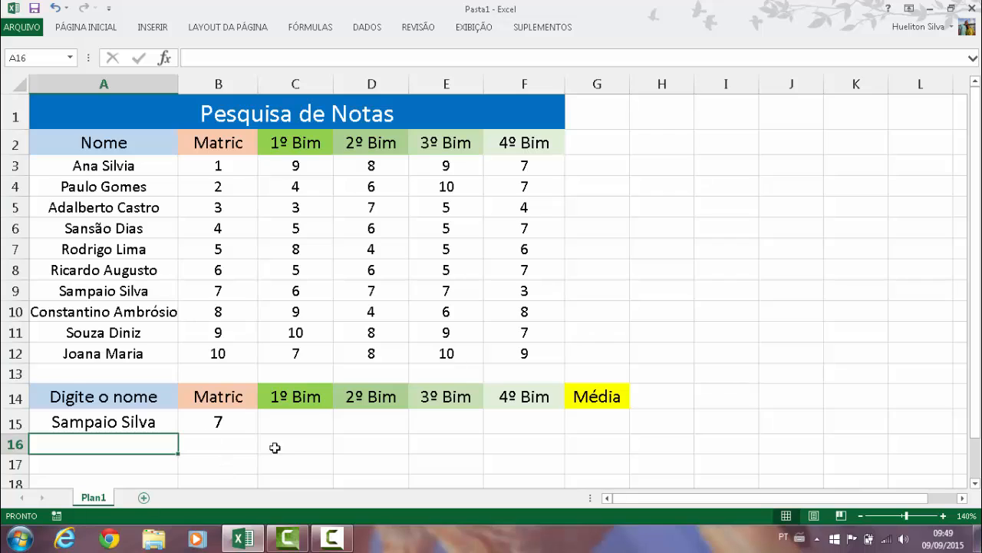
# Clear the student's name from A15.
pyautogui.click(311, 415)
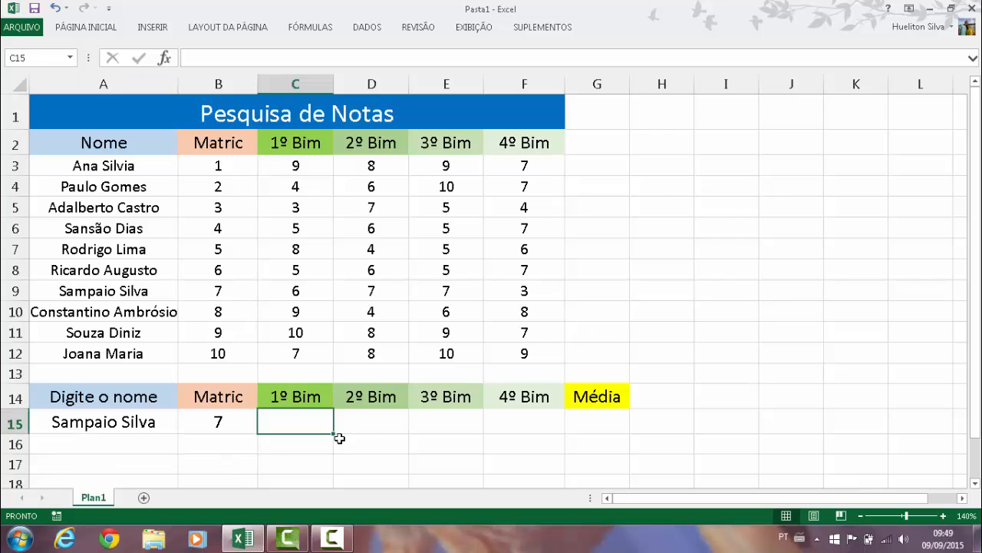
pyautogui.click(137, 424)
pyautogui.press('Delete')
# Enter =procv(A15;A2:F12;3;falso) in C15 to look up the student's 1º Bim grade.
pyautogui.click(291, 424)
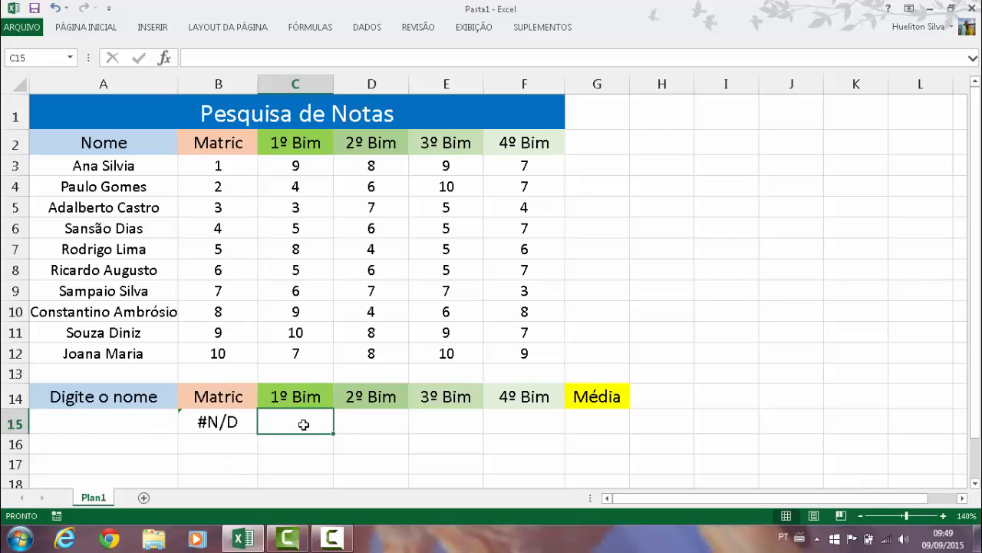
pyautogui.write('=s')
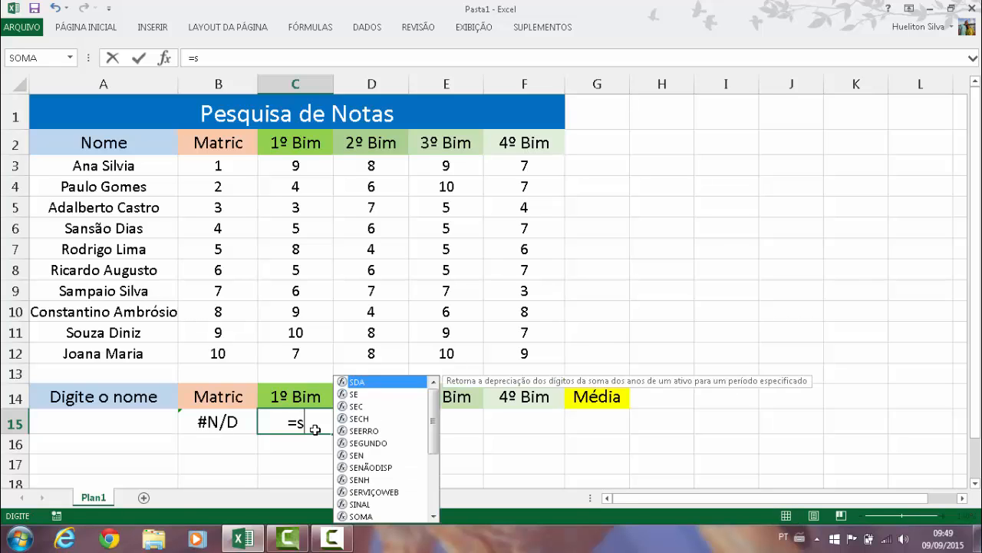
pyautogui.press('BackSpace')
pyautogui.write('procv')
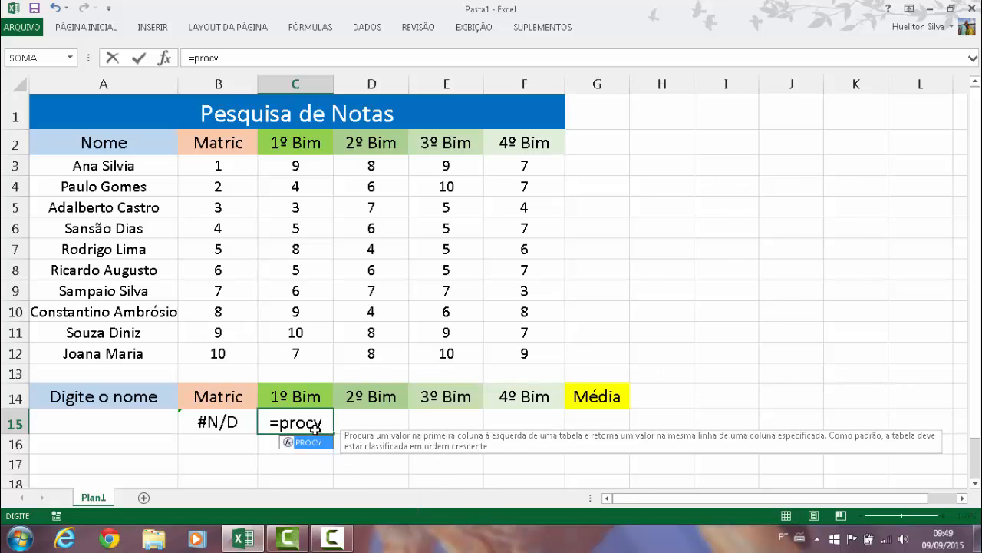
pyautogui.write('(')
pyautogui.click(112, 421)
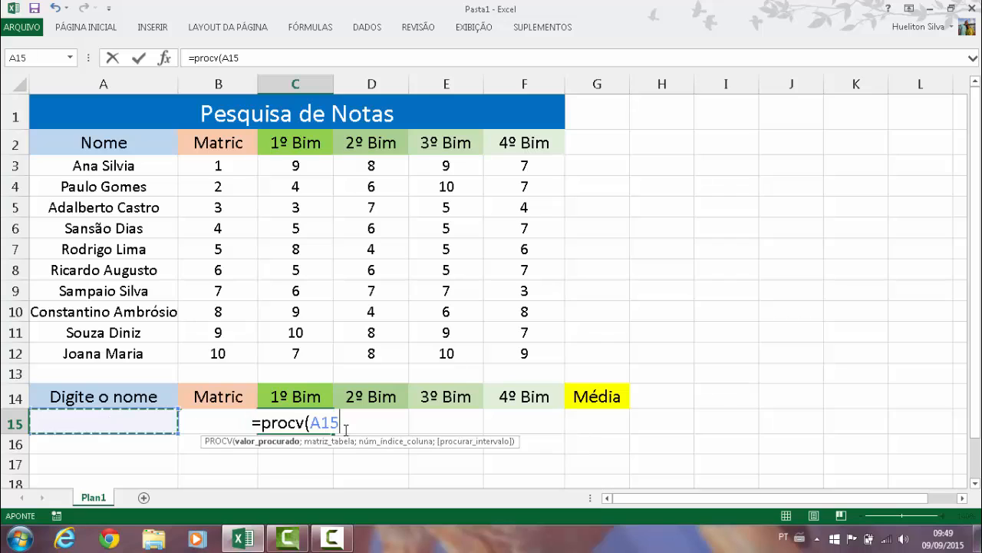
pyautogui.write(';')
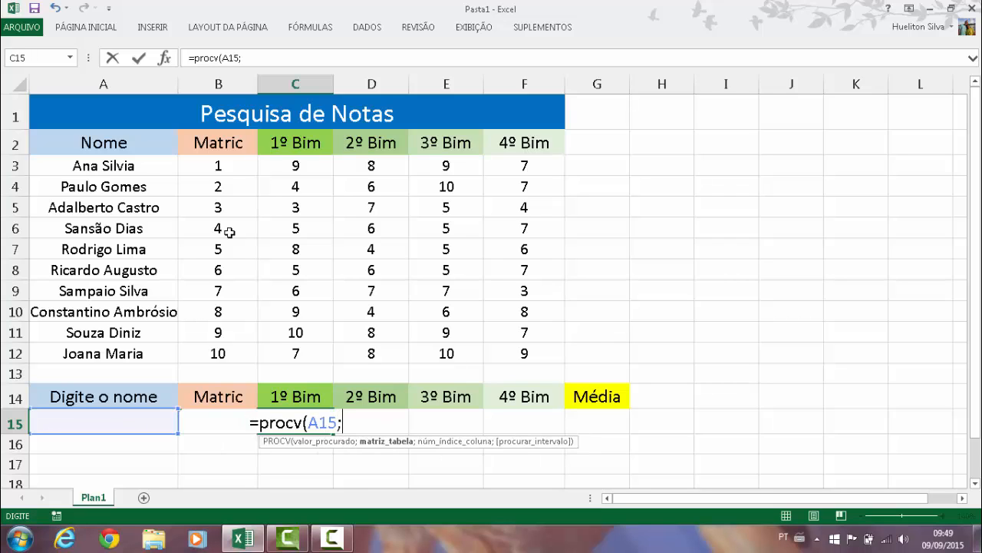
pyautogui.moveTo(123, 146); pyautogui.dragTo(532, 358)
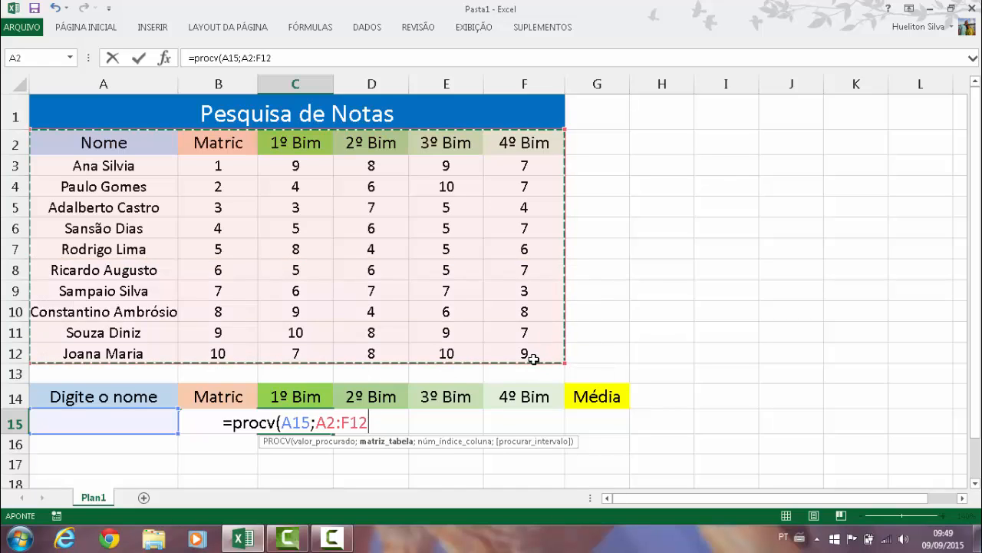
pyautogui.write(';')
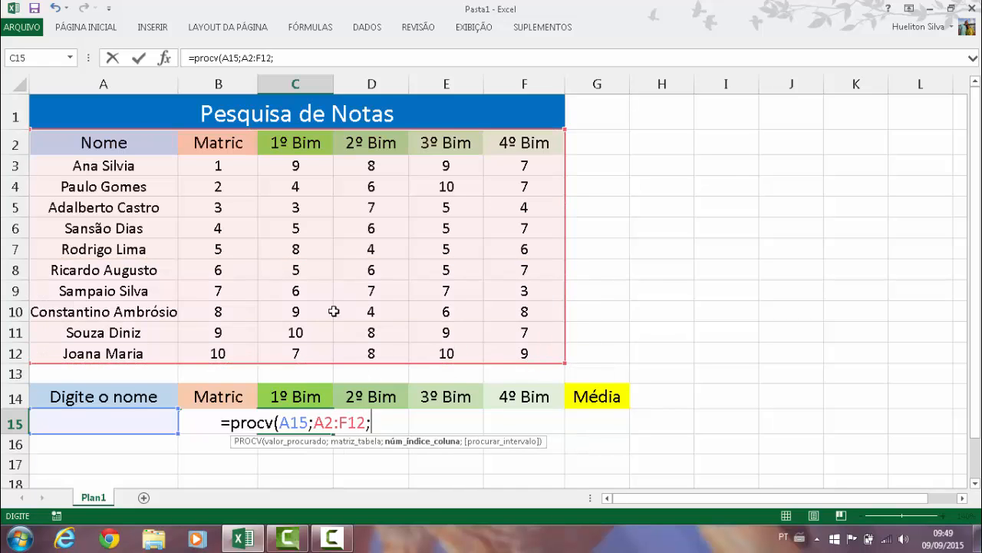
pyautogui.write('3')
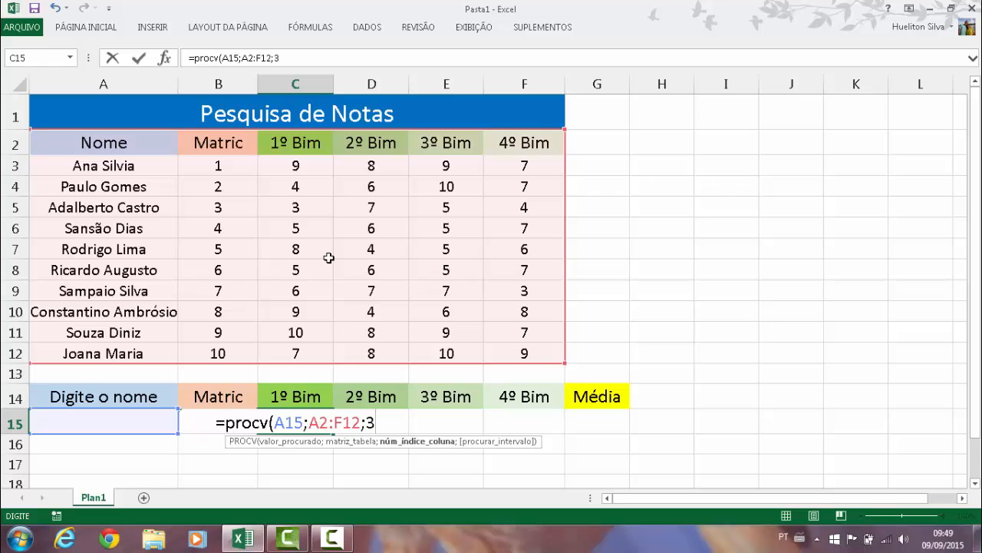
pyautogui.write(';falso')
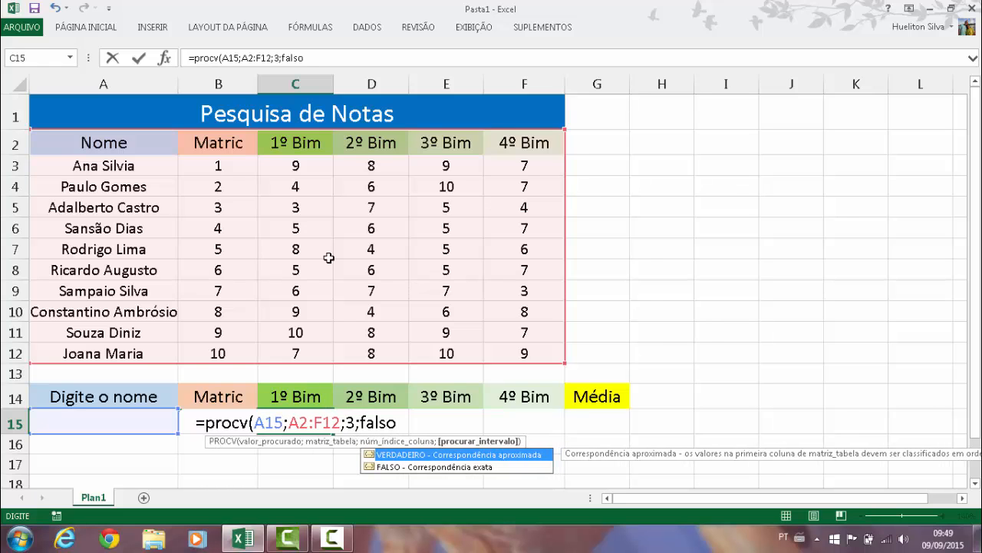
pyautogui.write(')')
pyautogui.press('Return')
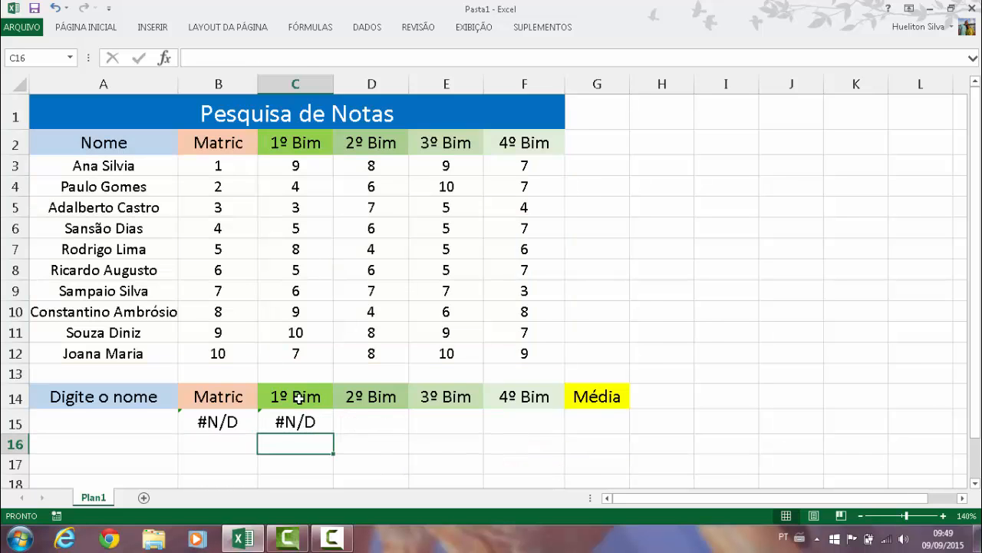
# Make the references in the C15 PROCV formula absolute, as $A$15 and $A$2:$F$12.
pyautogui.doubleClick(307, 422)
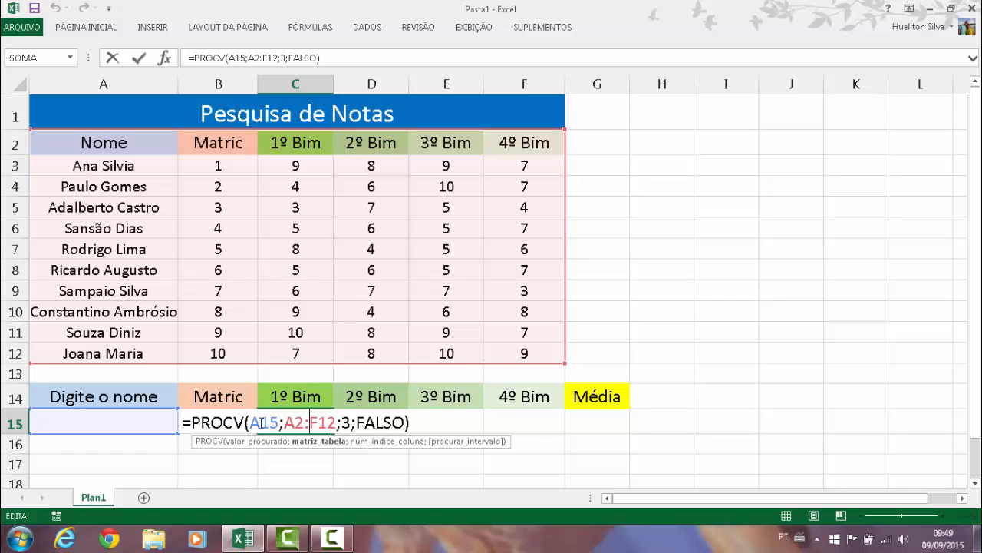
pyautogui.click(260, 422)
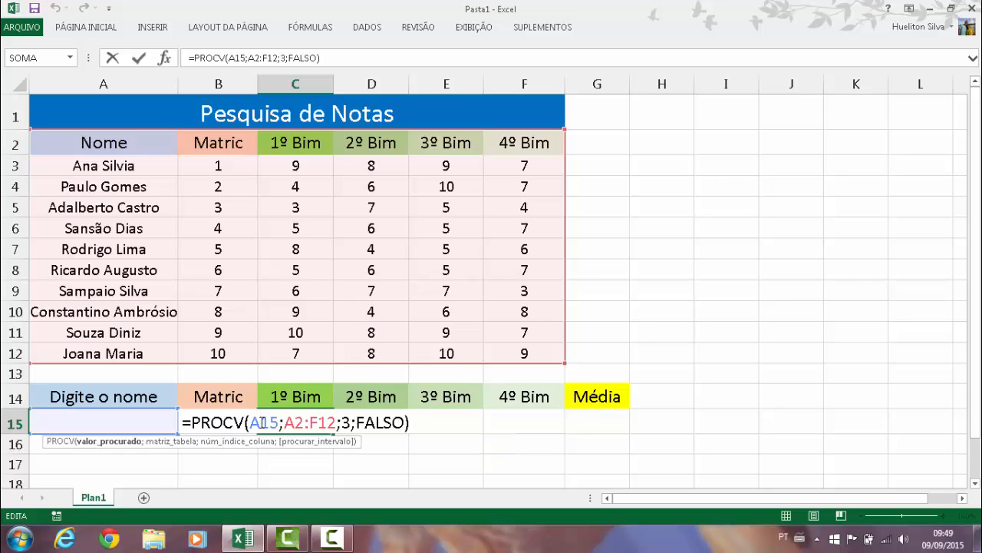
pyautogui.press('F4')
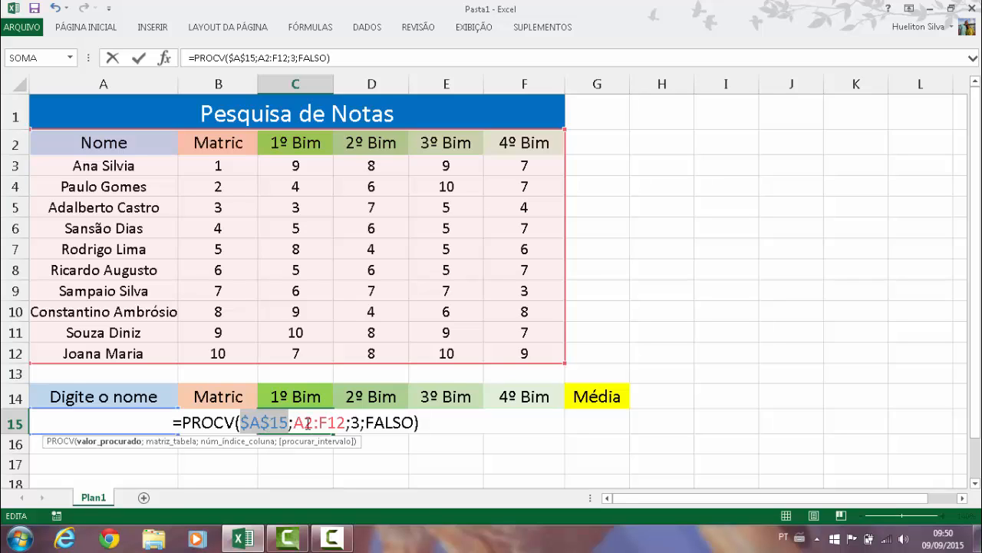
pyautogui.click(304, 422)
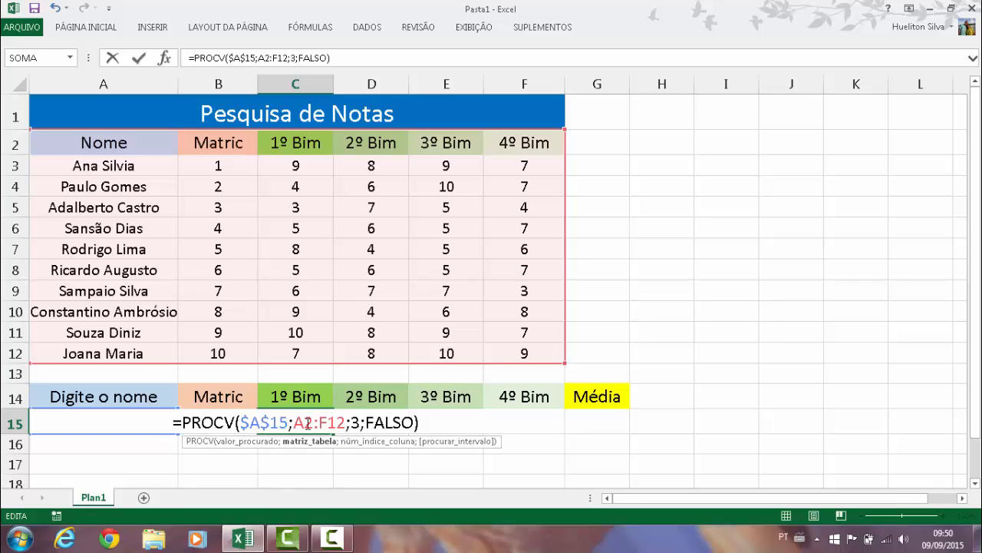
pyautogui.press('F4')
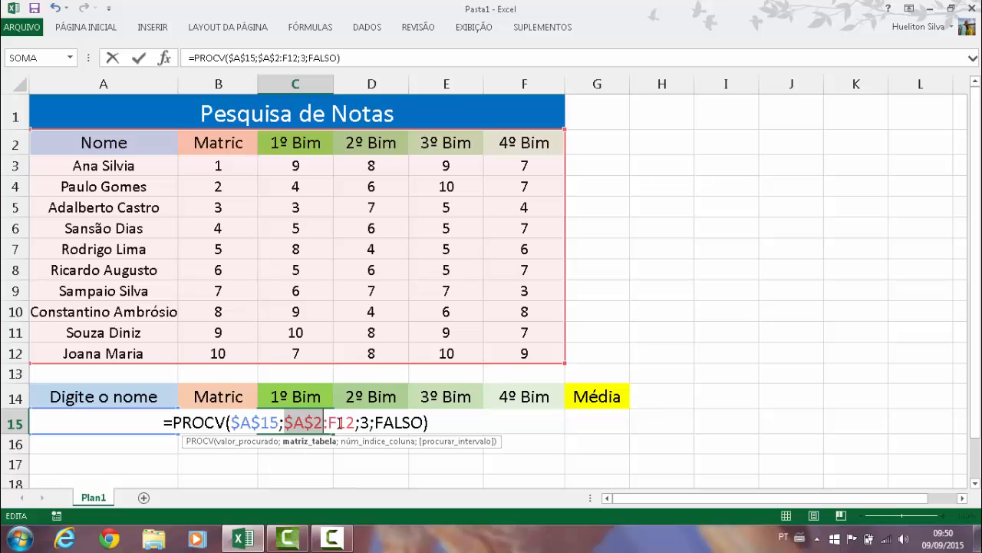
pyautogui.click(338, 422)
pyautogui.press('F4')
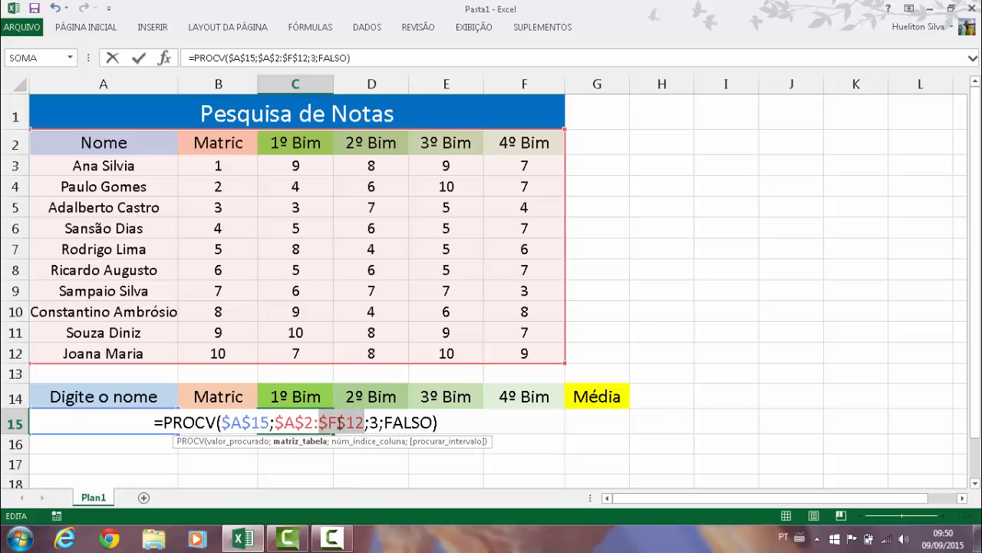
pyautogui.press('Return')
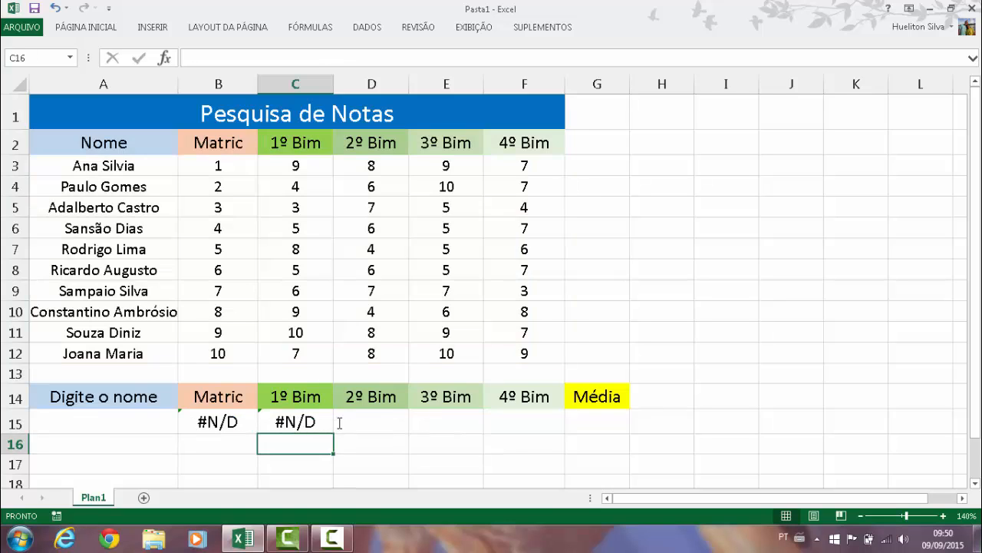
# Fill the C15 formula across D15:F15 for the remaining bimesters.
pyautogui.click(304, 419)
pyautogui.moveTo(332, 434); pyautogui.dragTo(543, 452)
pyautogui.click(371, 421)
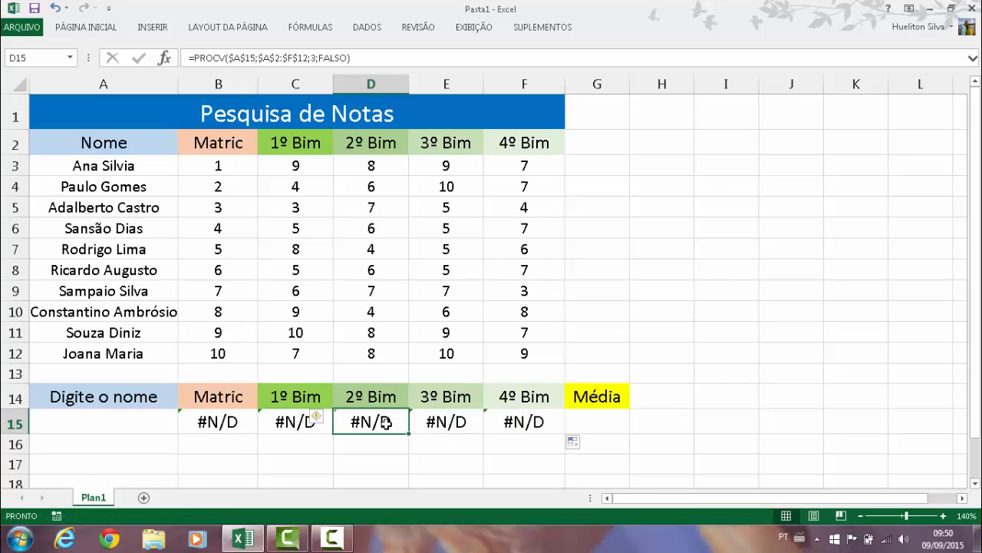
# Set the column index in the D15 PROCV formula to 4 for the 2º Bim grade.
pyautogui.doubleClick(386, 423)
pyautogui.click(455, 422)
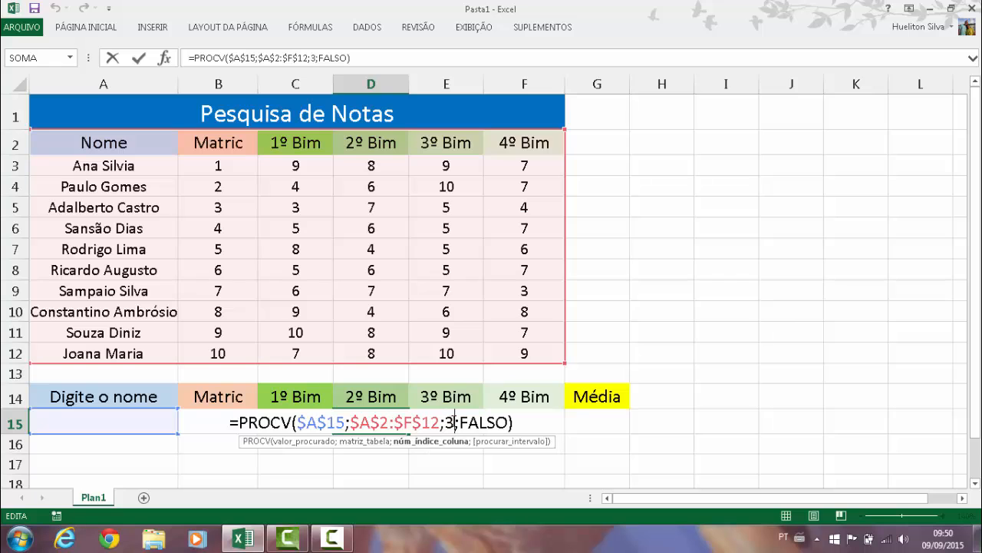
pyautogui.press('BackSpace')
pyautogui.write('4')
pyautogui.press('Return')
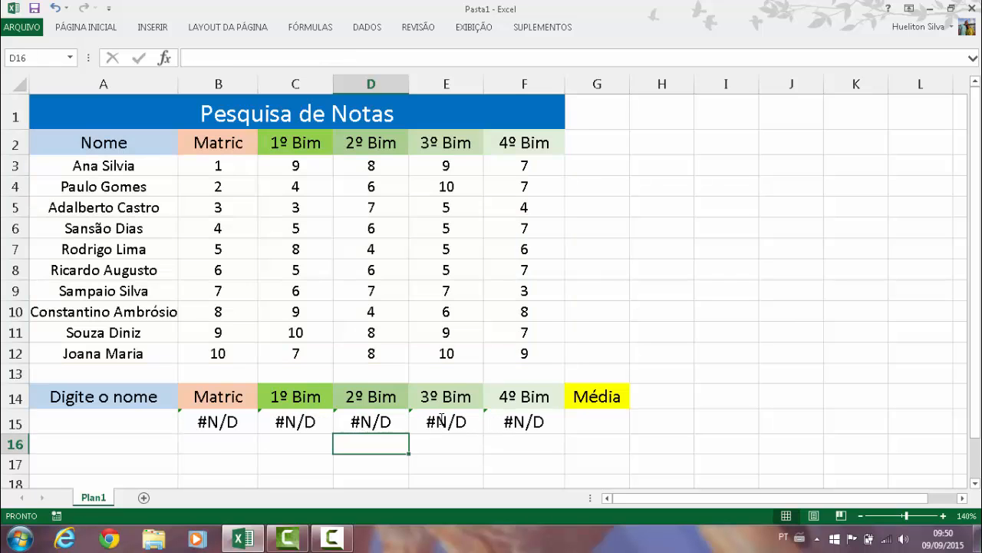
# Set the column index in the E15 PROCV formula to 5 for the 3º Bim grade.
pyautogui.doubleClick(429, 419)
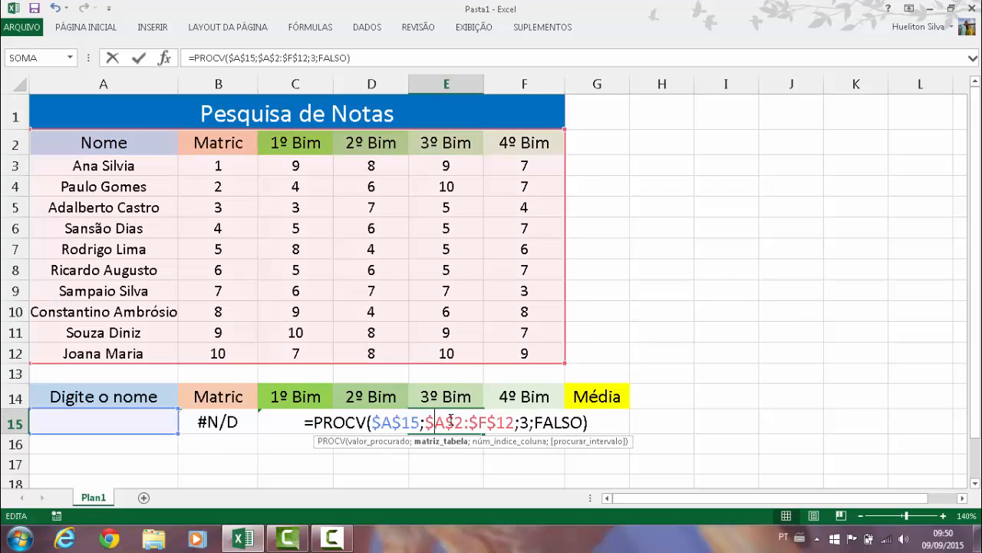
pyautogui.click(520, 422)
pyautogui.press('BackSpace')
pyautogui.write('5')
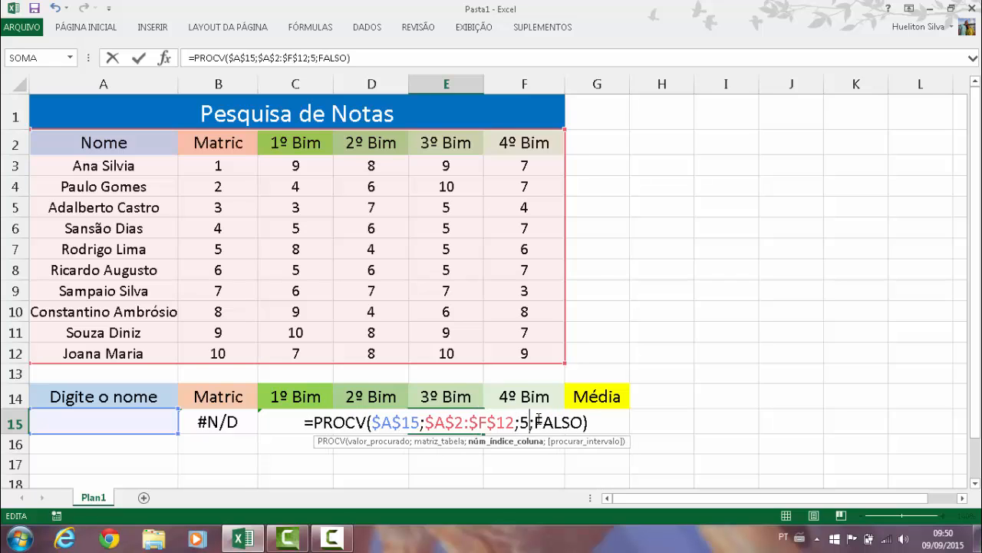
pyautogui.press('Return')
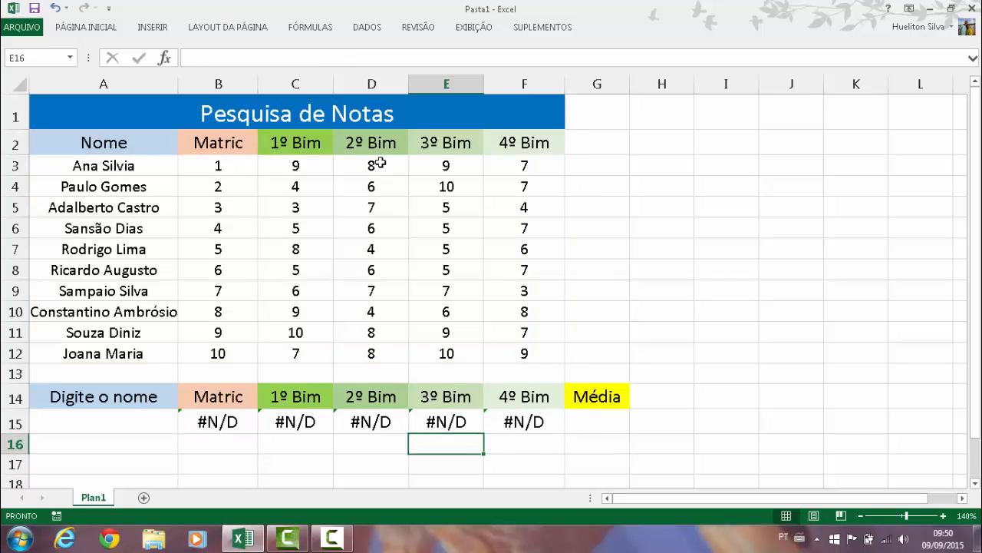
# Set the column index in the F15 PROCV formula to 6 for the 4º Bim grade.
pyautogui.doubleClick(532, 423)
pyautogui.click(602, 422)
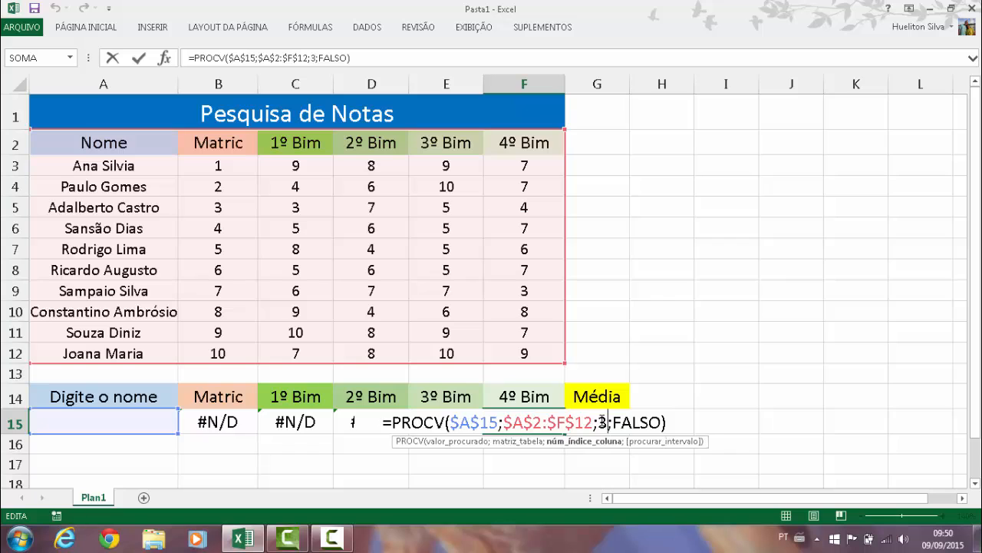
pyautogui.press('BackSpace')
pyautogui.write('6')
pyautogui.press('Return')
pyautogui.press('Return')
# Enter =média(C15:F15) in G15 under Média to average the four bimester grades.
pyautogui.click(601, 421)
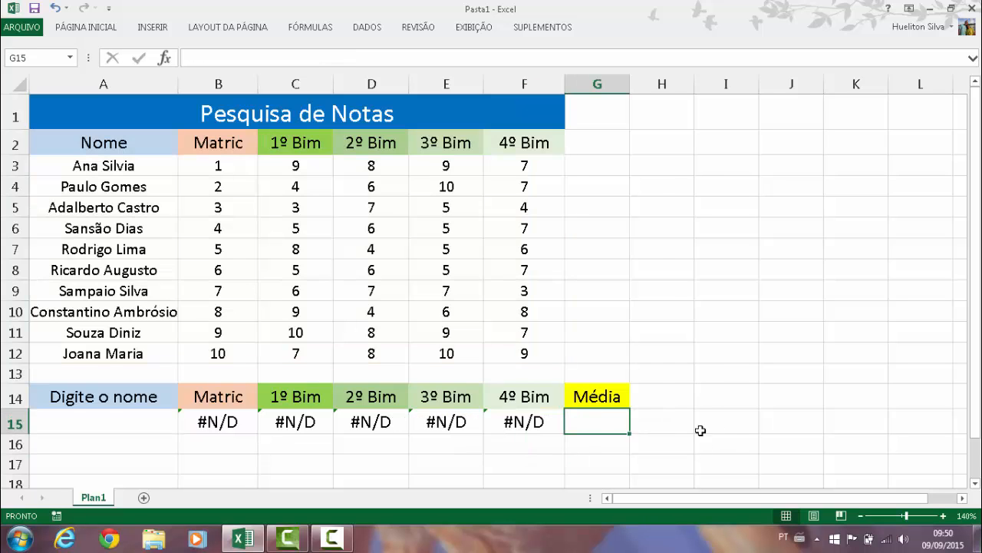
pyautogui.write('=')
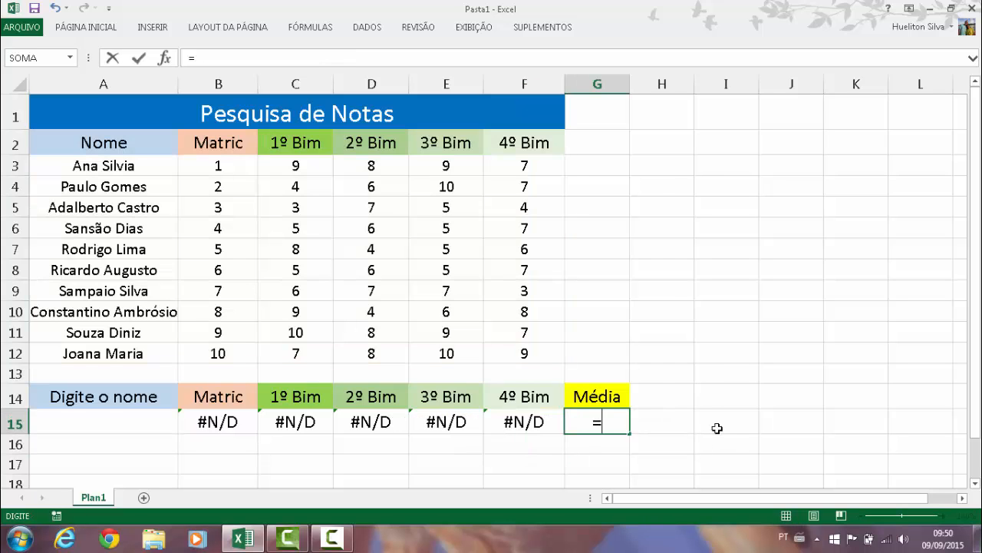
pyautogui.write('média')
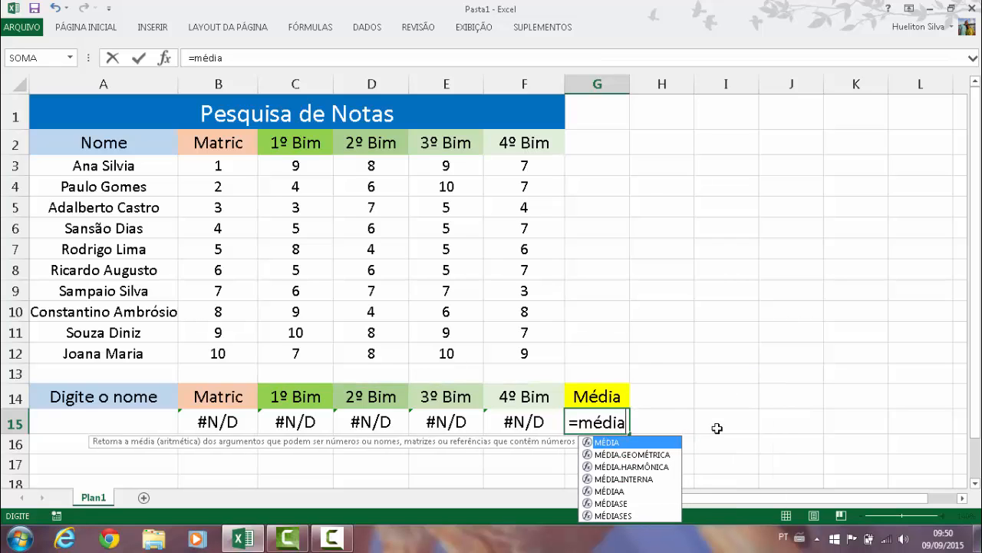
pyautogui.write('(')
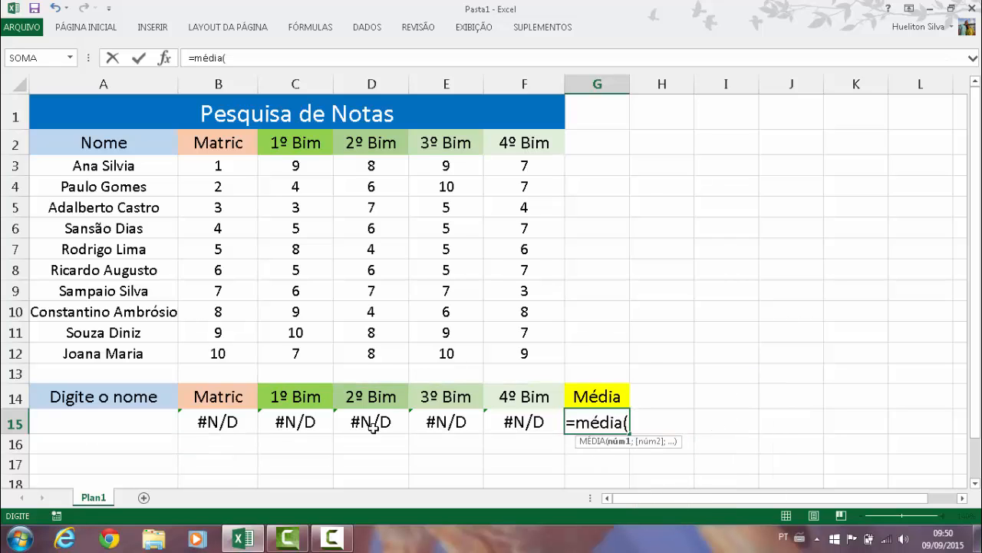
pyautogui.moveTo(273, 420); pyautogui.dragTo(532, 421)
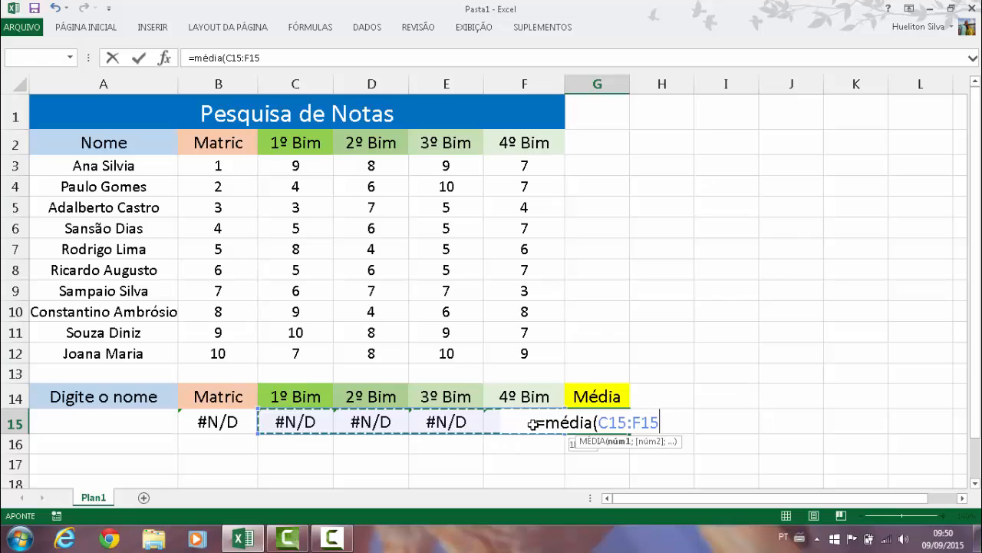
pyautogui.write(')')
pyautogui.press('Return')
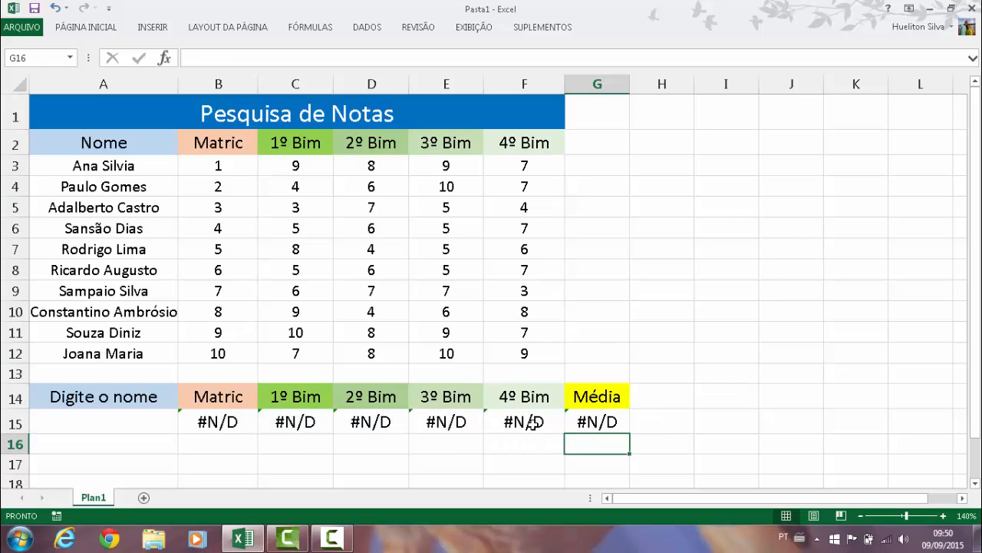
# Test the grade search by entering the full name of the student from row 12 in A15.
pyautogui.click(92, 430)
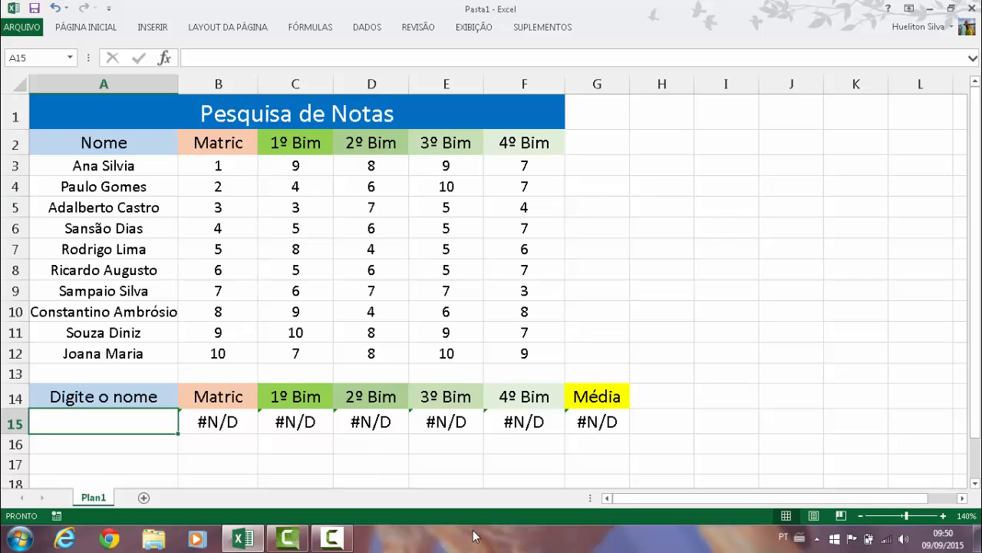
pyautogui.write('Joana Ma')
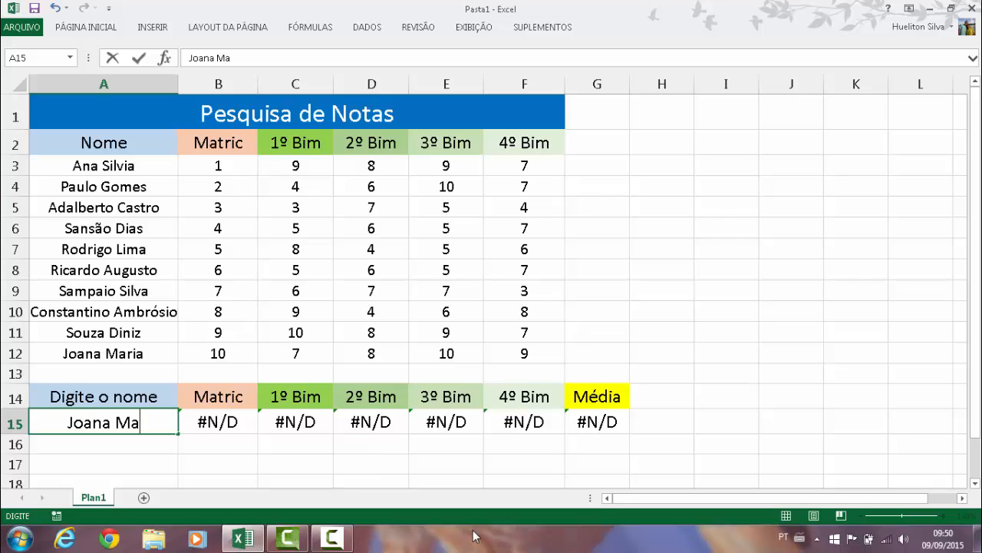
pyautogui.write('ria')
pyautogui.press('Return')
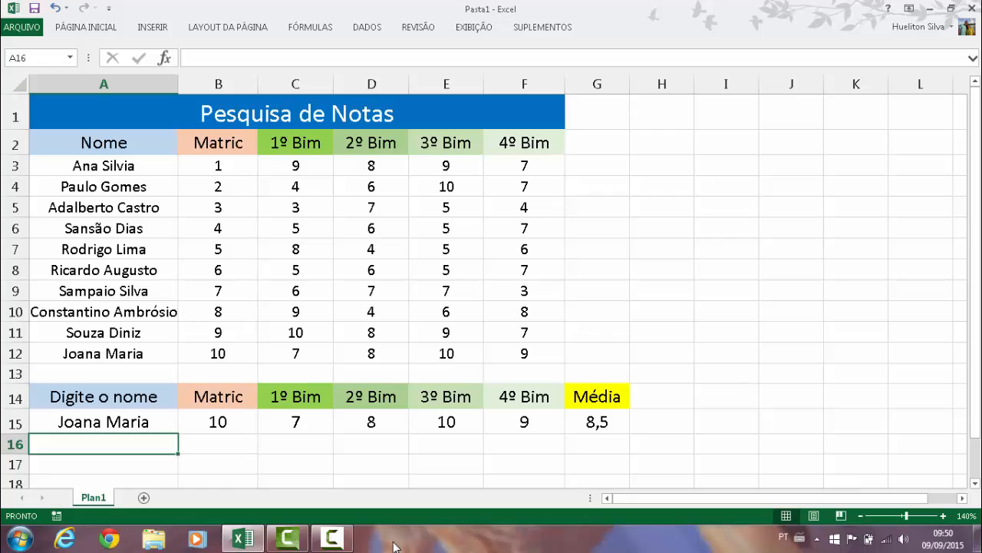